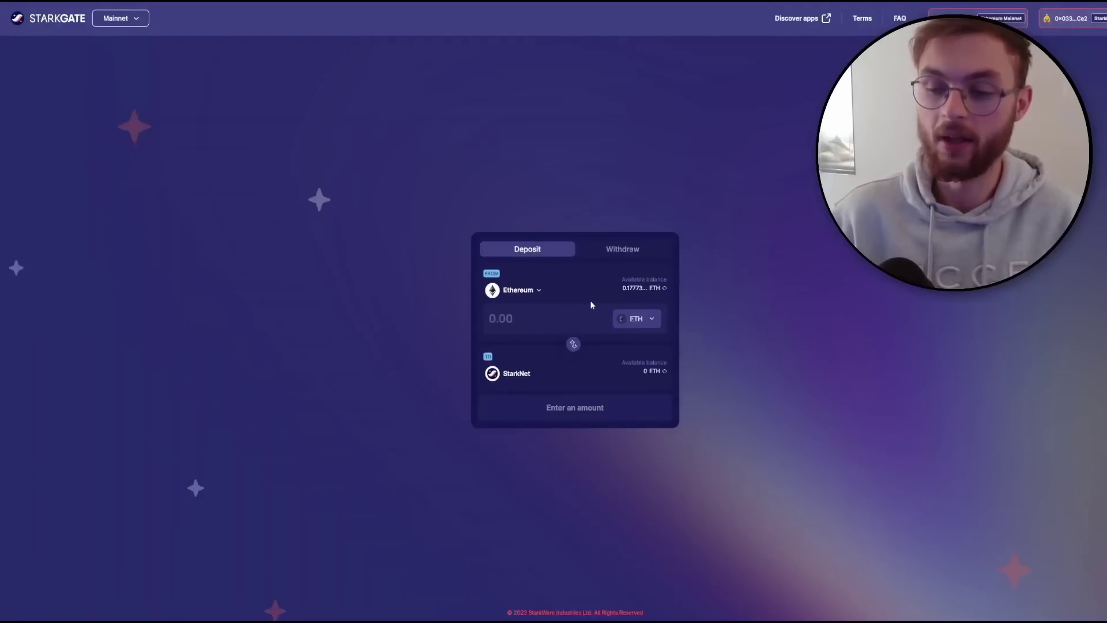
Bridge .11 ETH to StarkNet with the aggressive gas fee and confirm it in MetaMask
text(.11)
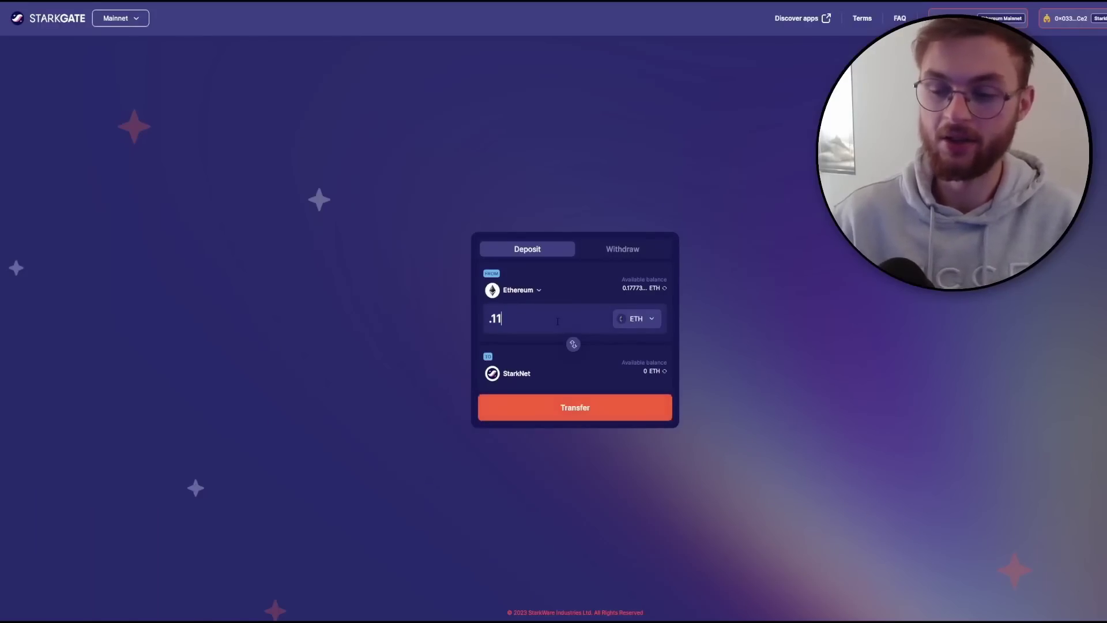
click(581, 417)
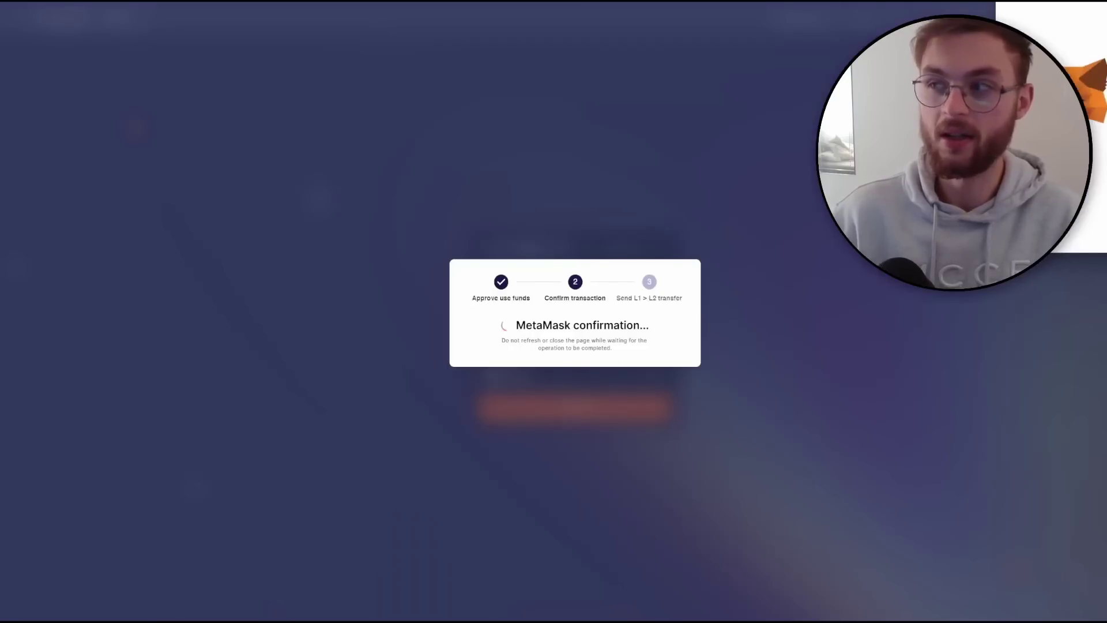
click(1095, 118)
click(1095, 75)
click(1096, 231)
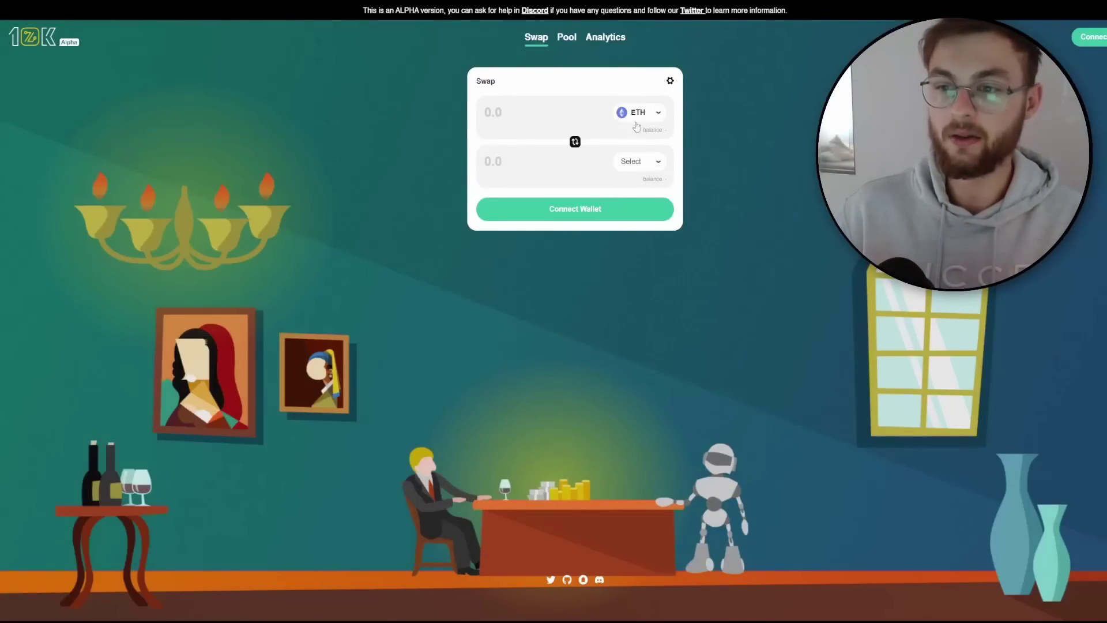
Connect the Braavos wallet to 10KSwap
click(1093, 41)
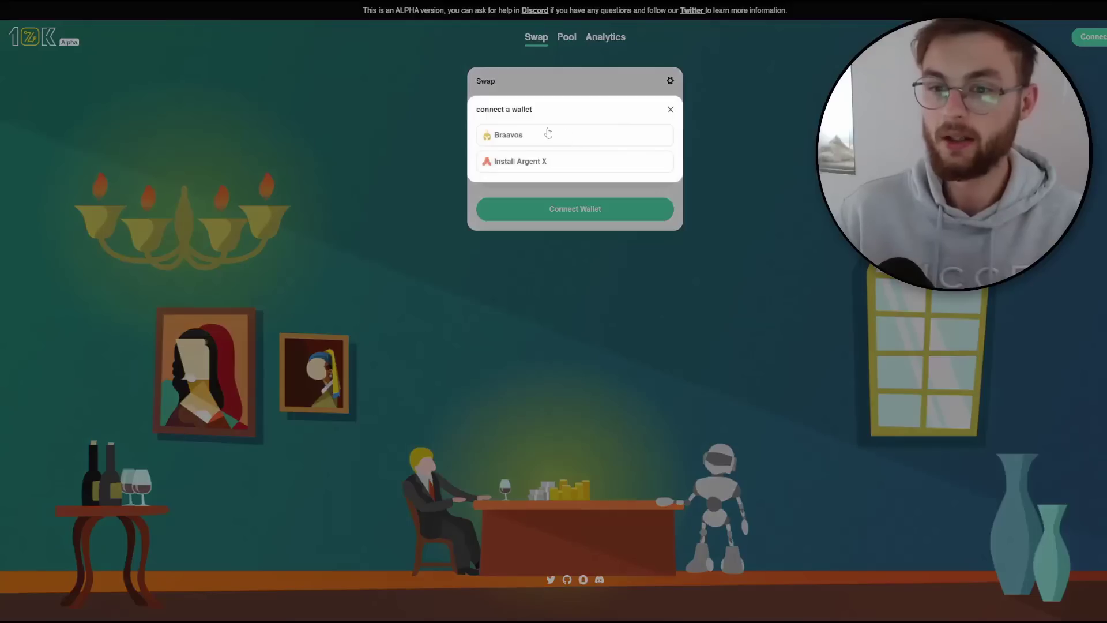
click(509, 135)
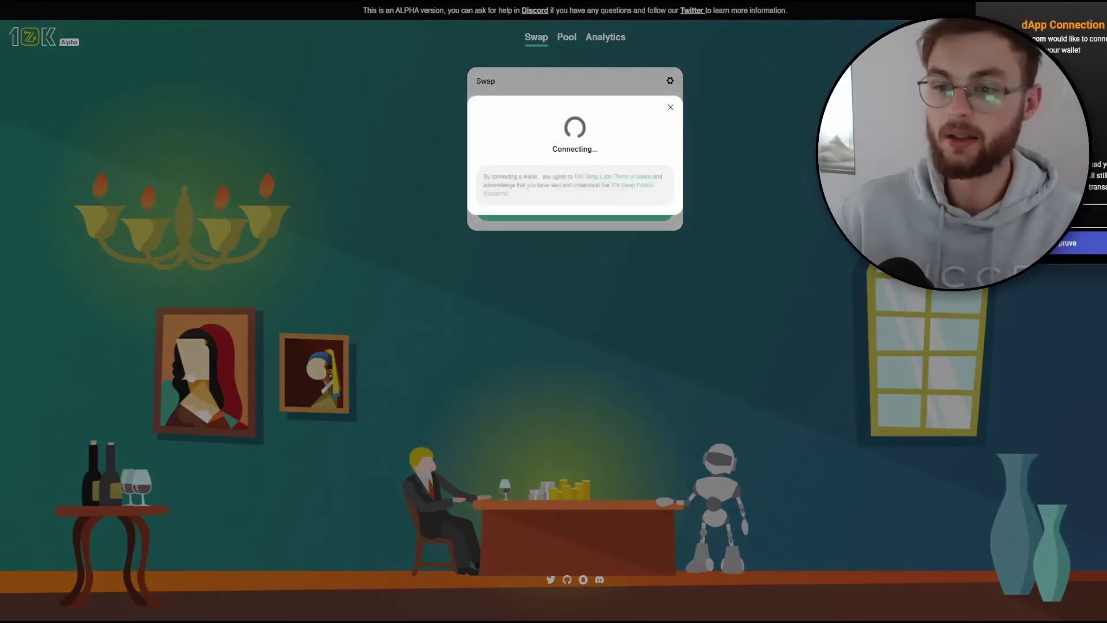
click(670, 92)
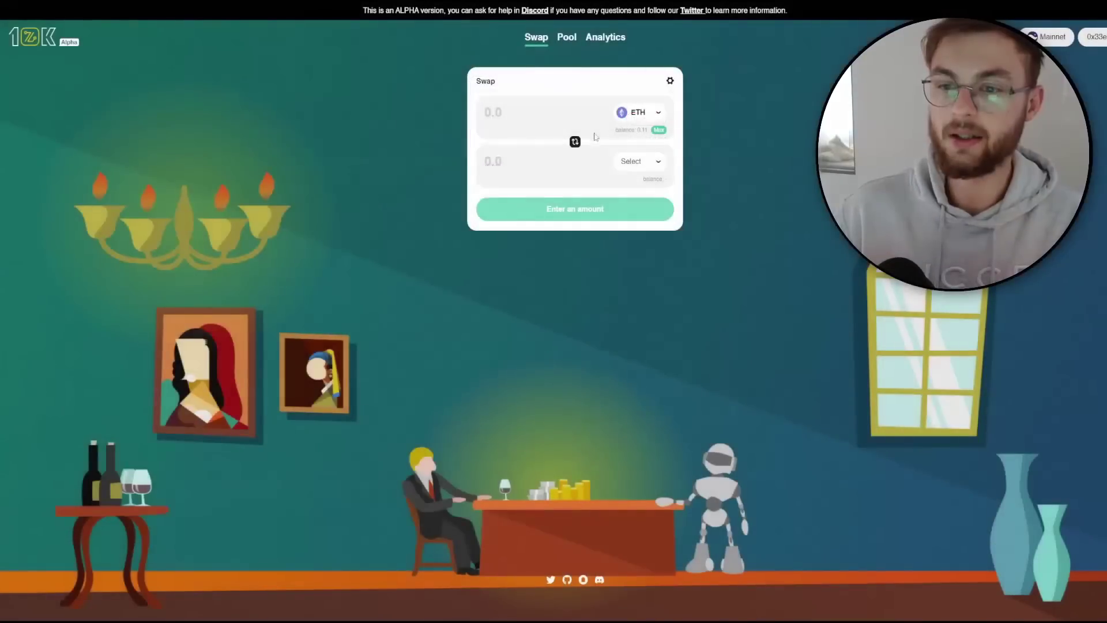
Swap ETH for 2 USDC and sign the transaction in Braavos
click(642, 166)
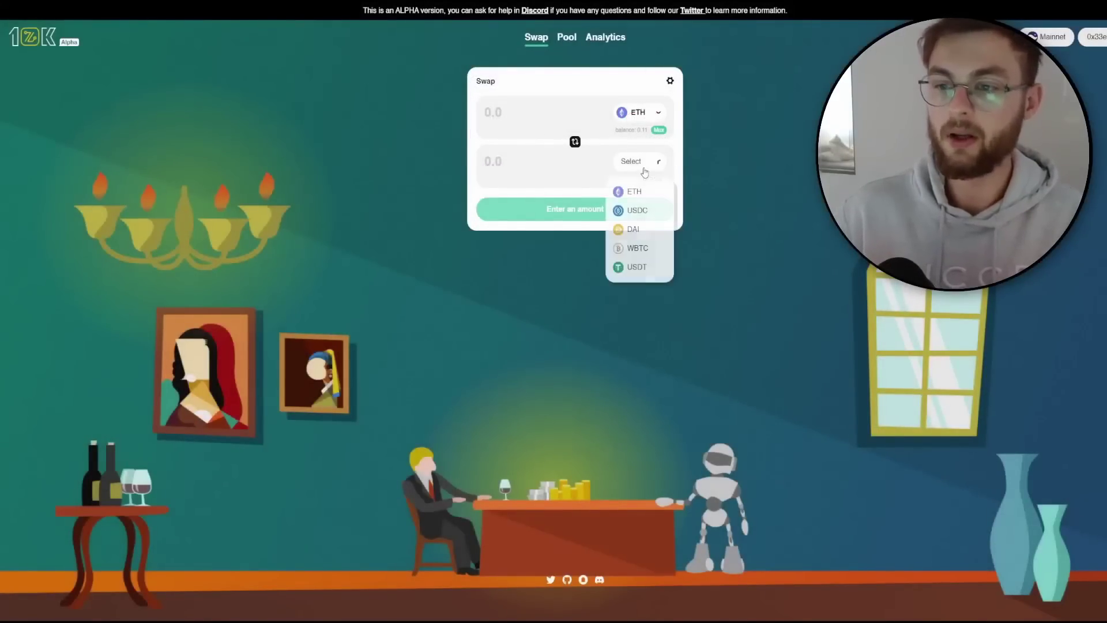
click(638, 211)
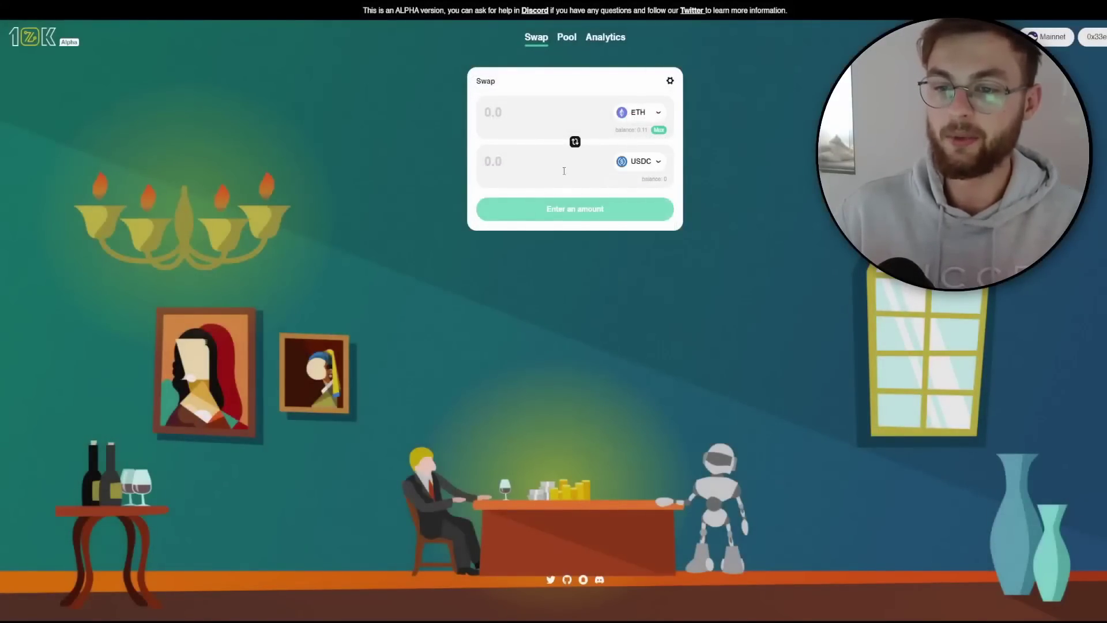
click(512, 163)
text(2)
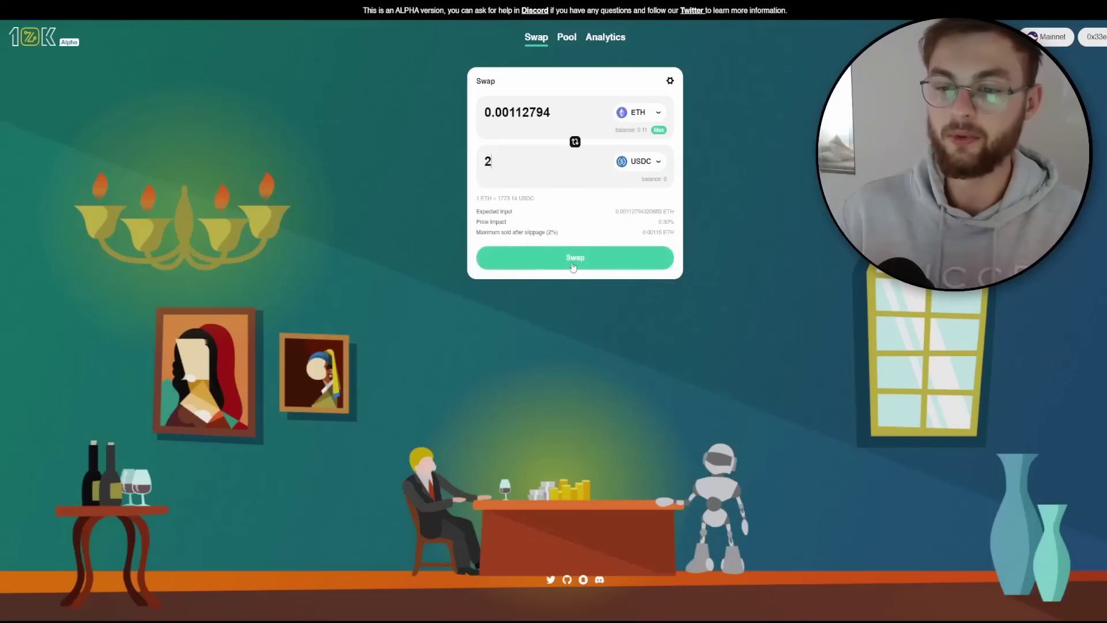
click(576, 261)
click(578, 238)
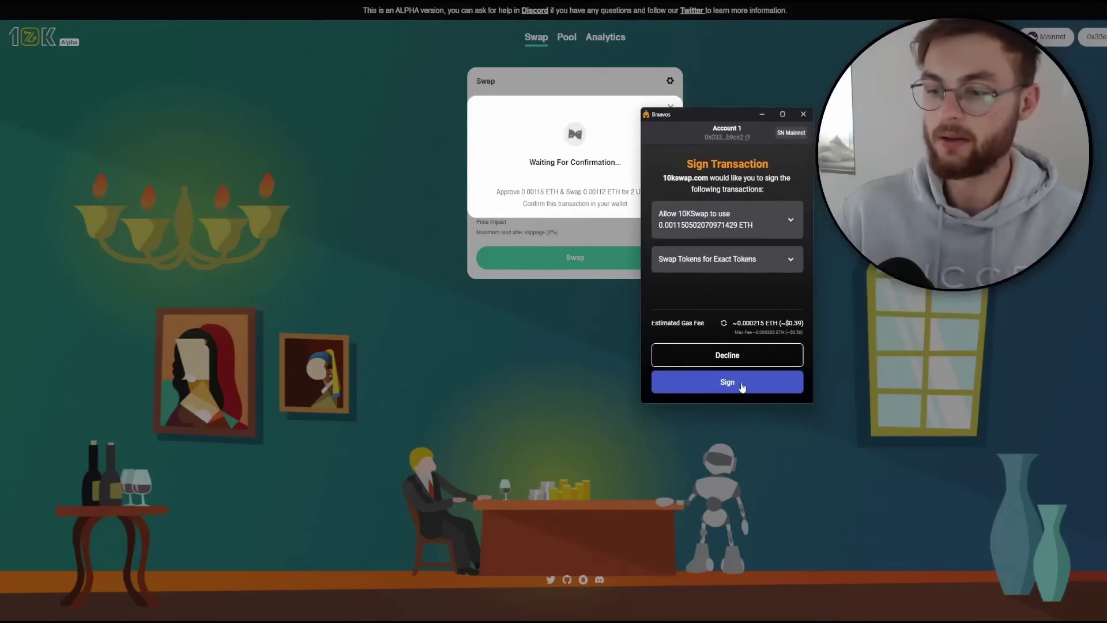
click(741, 382)
click(1018, 27)
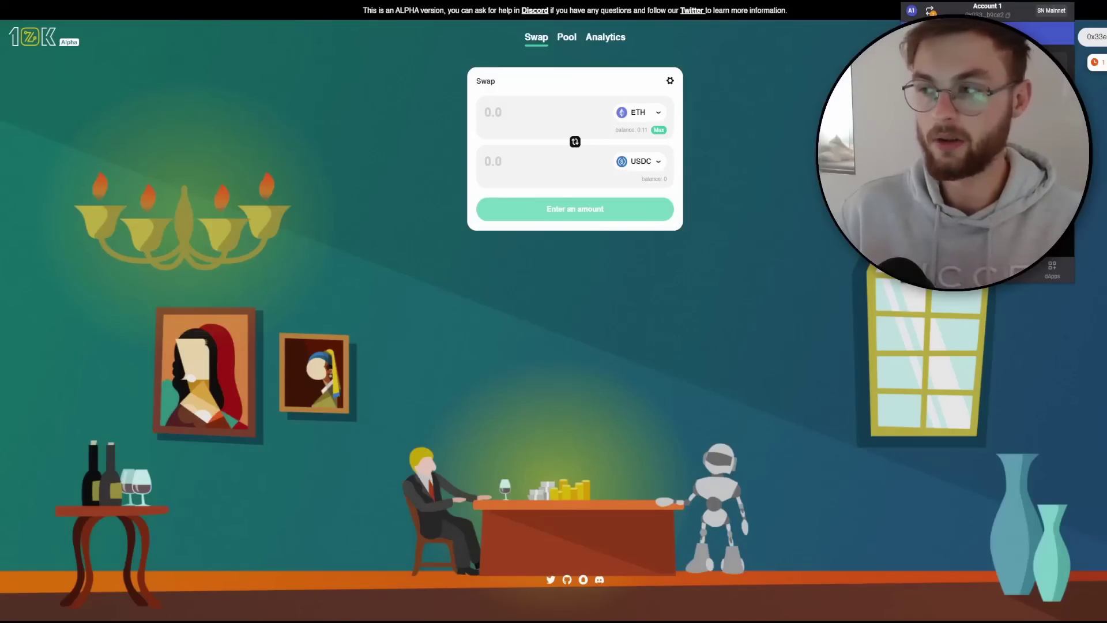
click(603, 144)
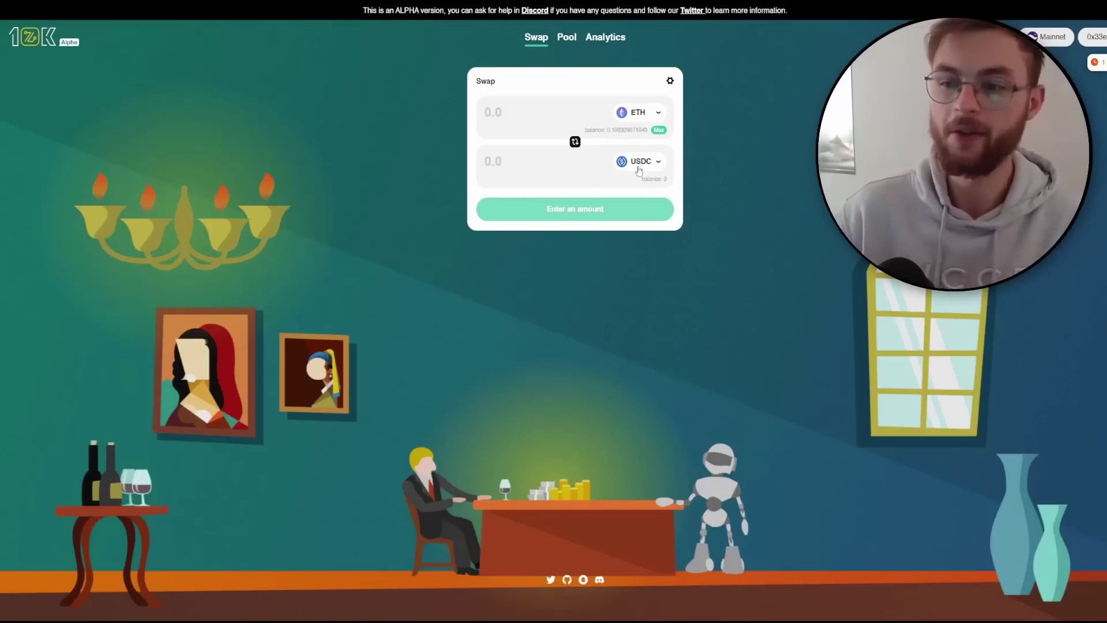
Supply 0.00113393 ETH and 2 USDC to the ETH-USDC pool and sign the transaction
click(566, 40)
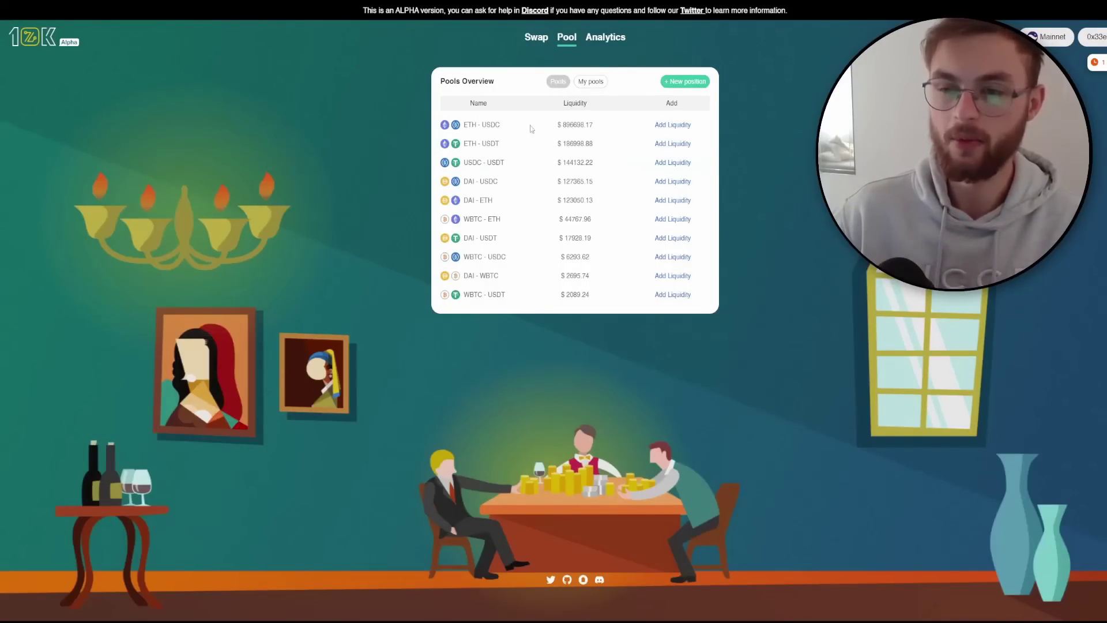
click(660, 125)
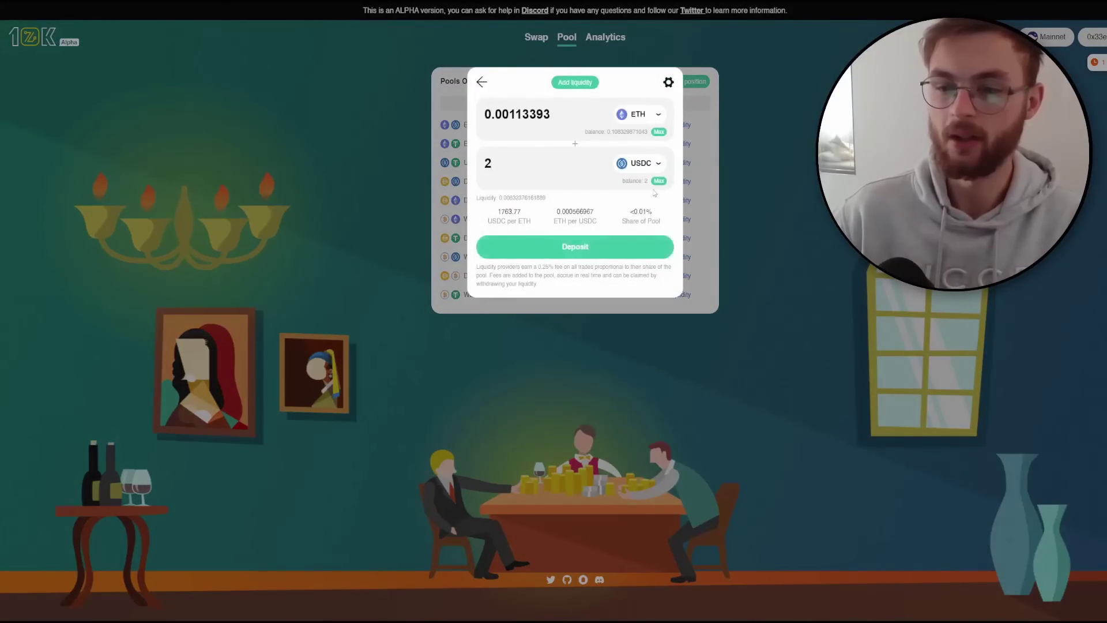
click(567, 252)
click(576, 261)
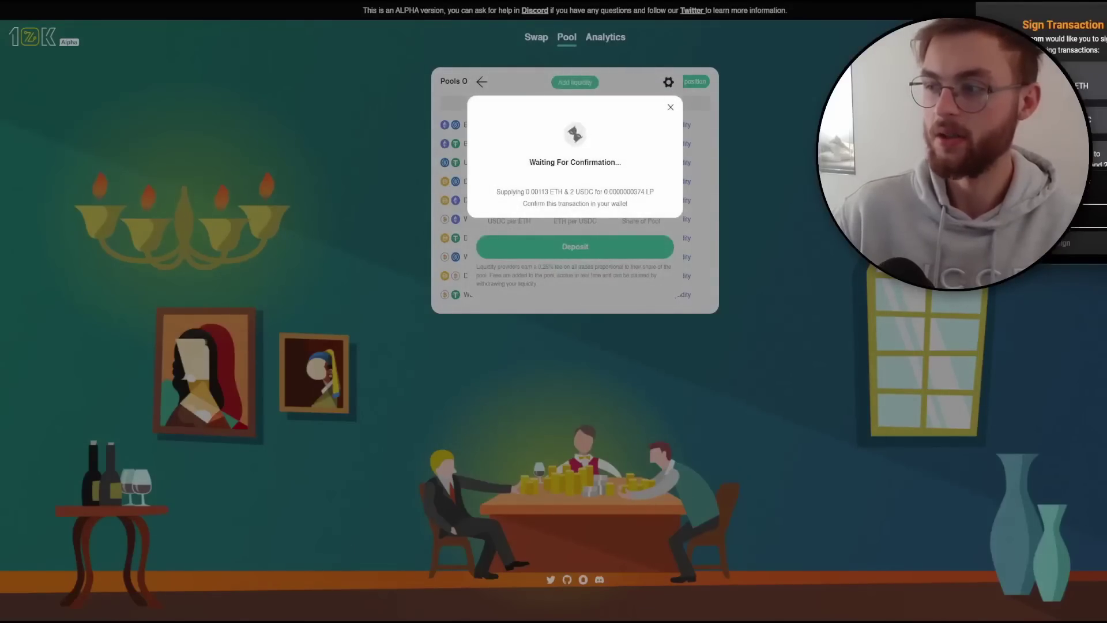
click(939, 306)
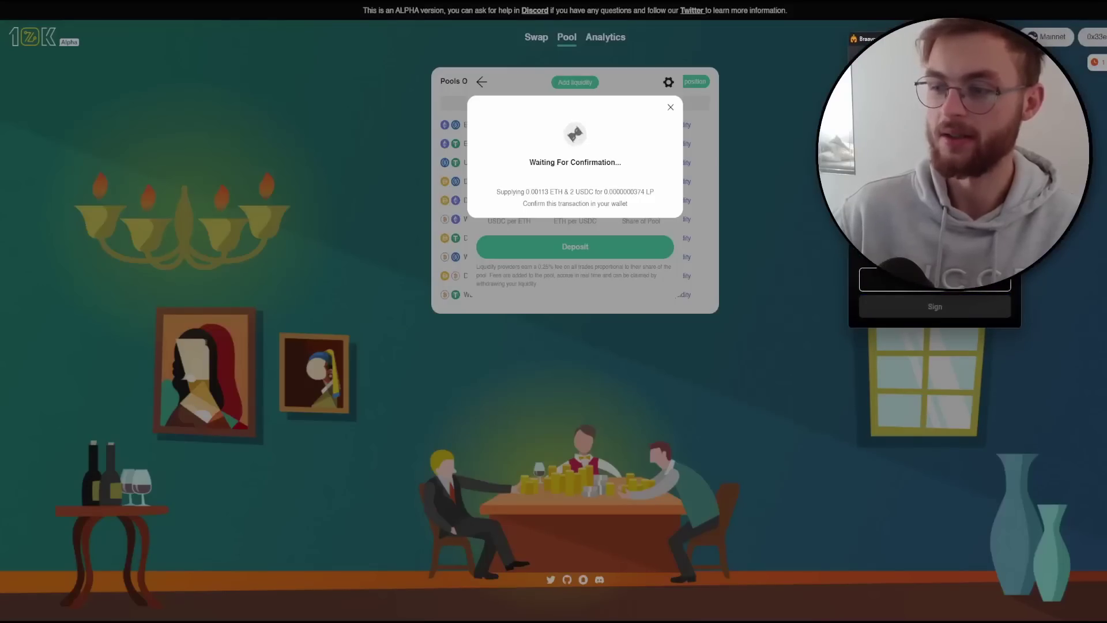
click(576, 199)
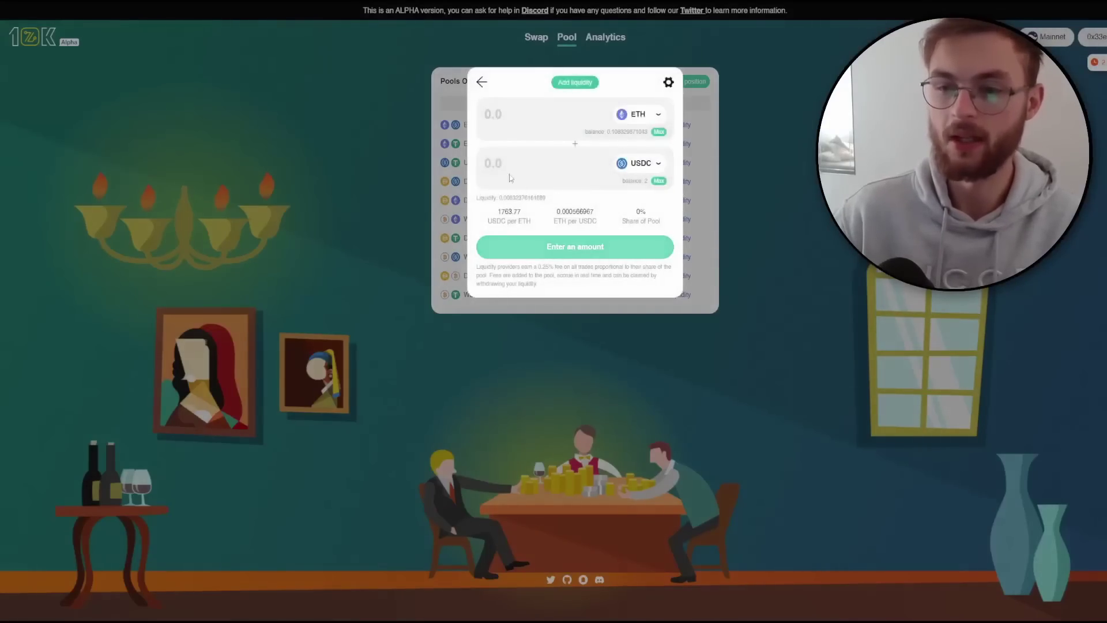
click(482, 85)
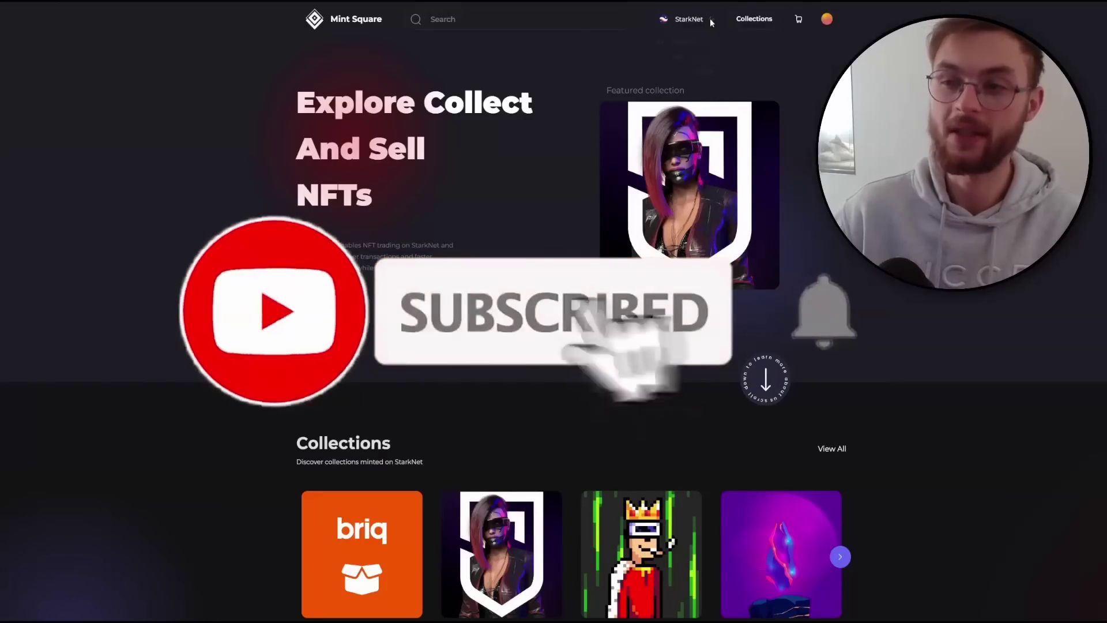
Keep StarkNet as the network and open the Briq Sets collection from Top Collections
click(711, 19)
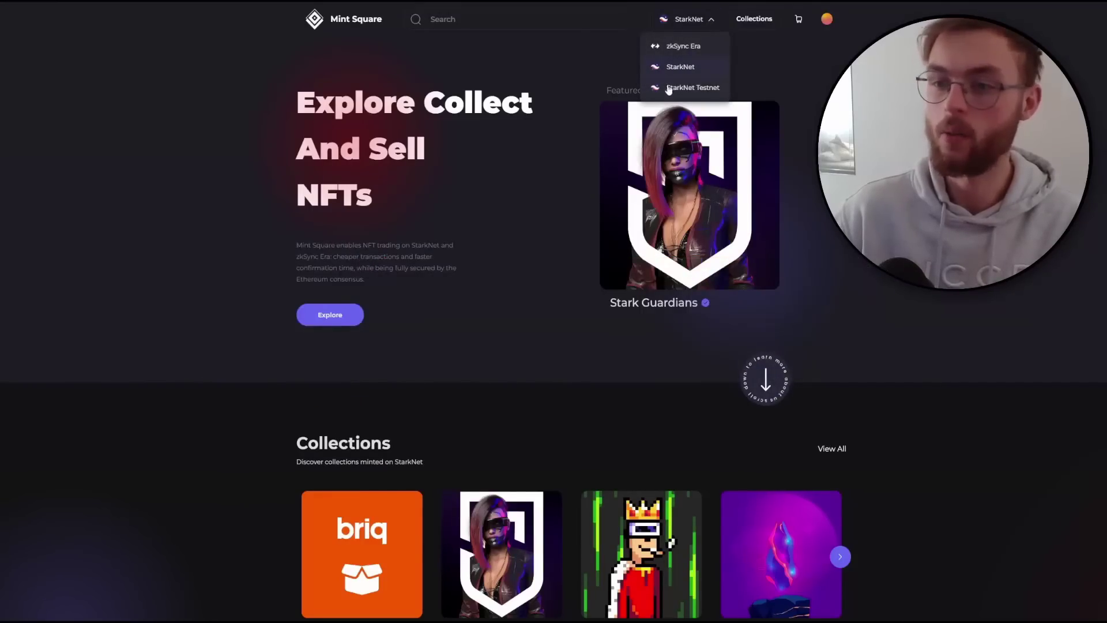
click(704, 68)
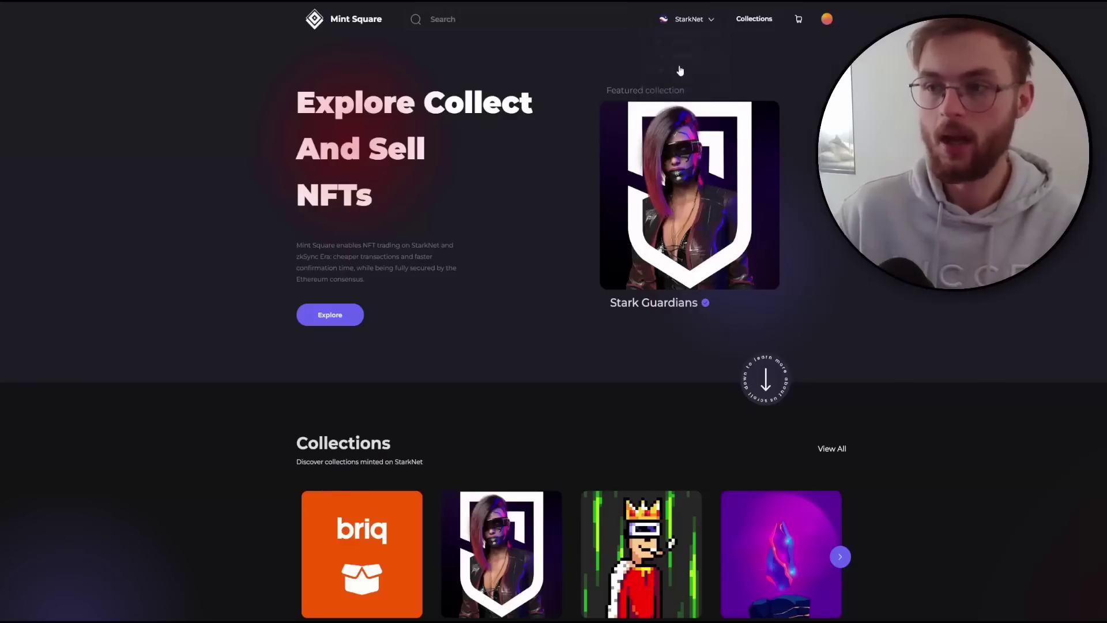
click(762, 24)
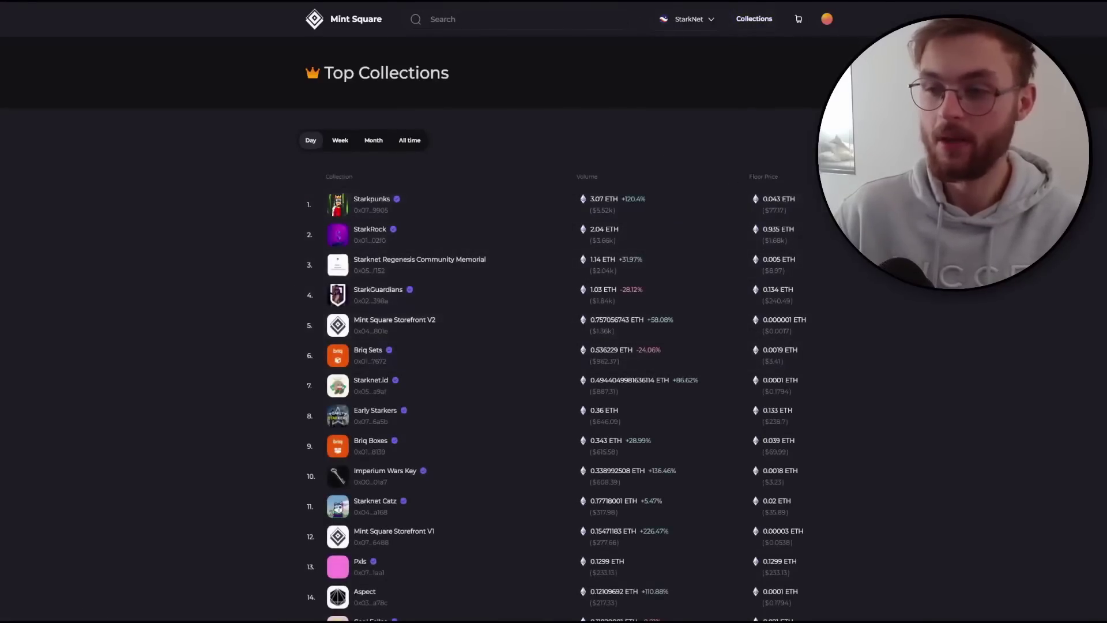
click(779, 177)
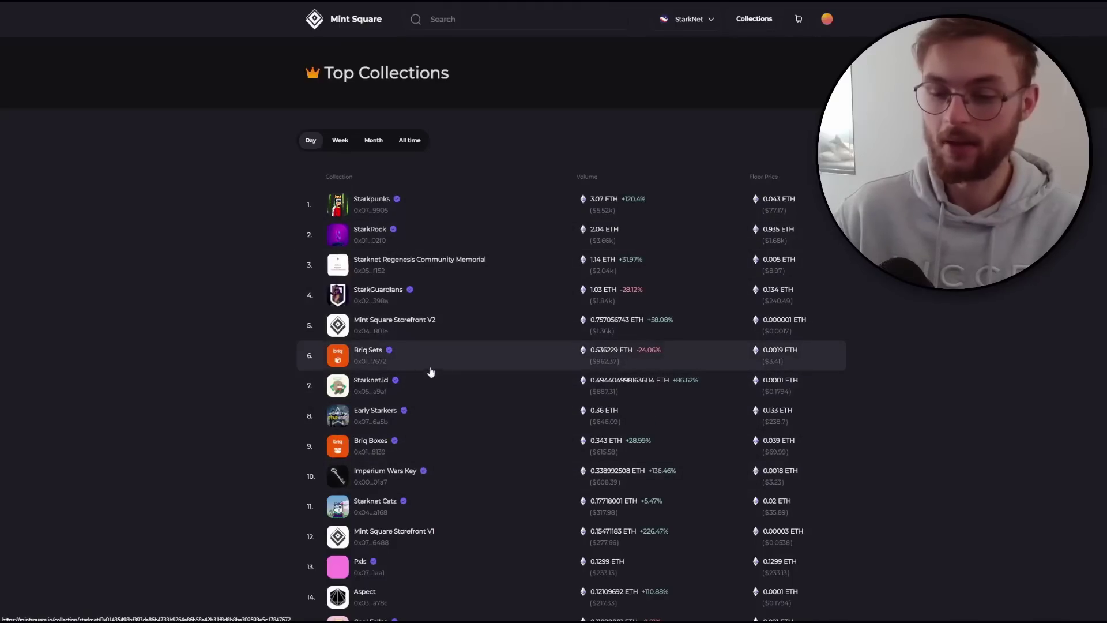
click(362, 354)
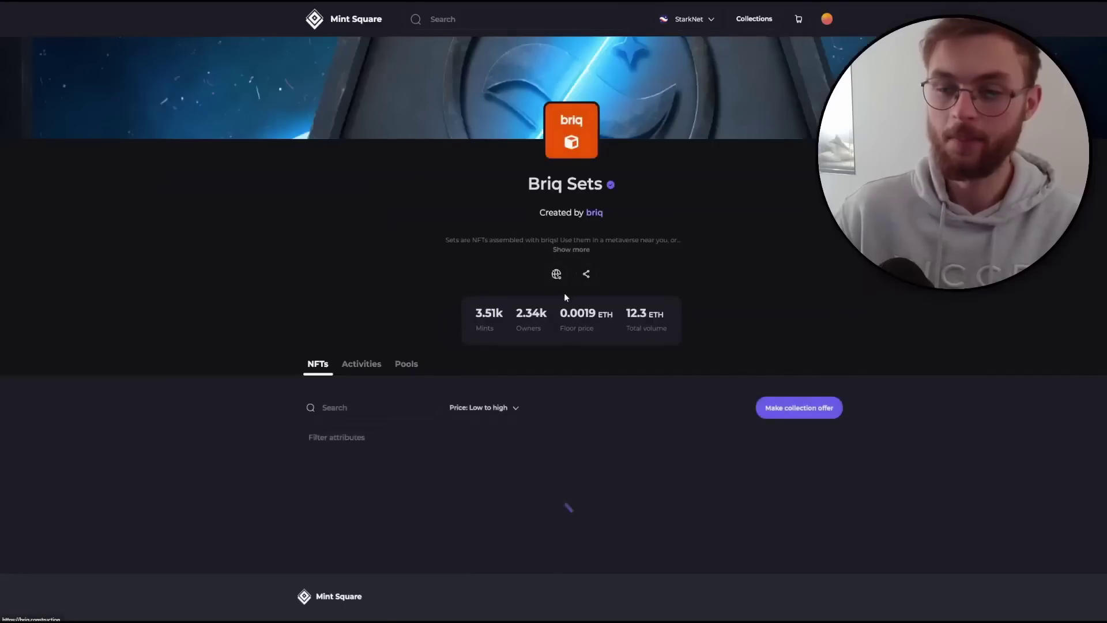
Sort Briq Sets by Price: Low to high and buy the Indigo NFT for 0.0019 ETH
scroll(564, 293, down, 2)
click(487, 266)
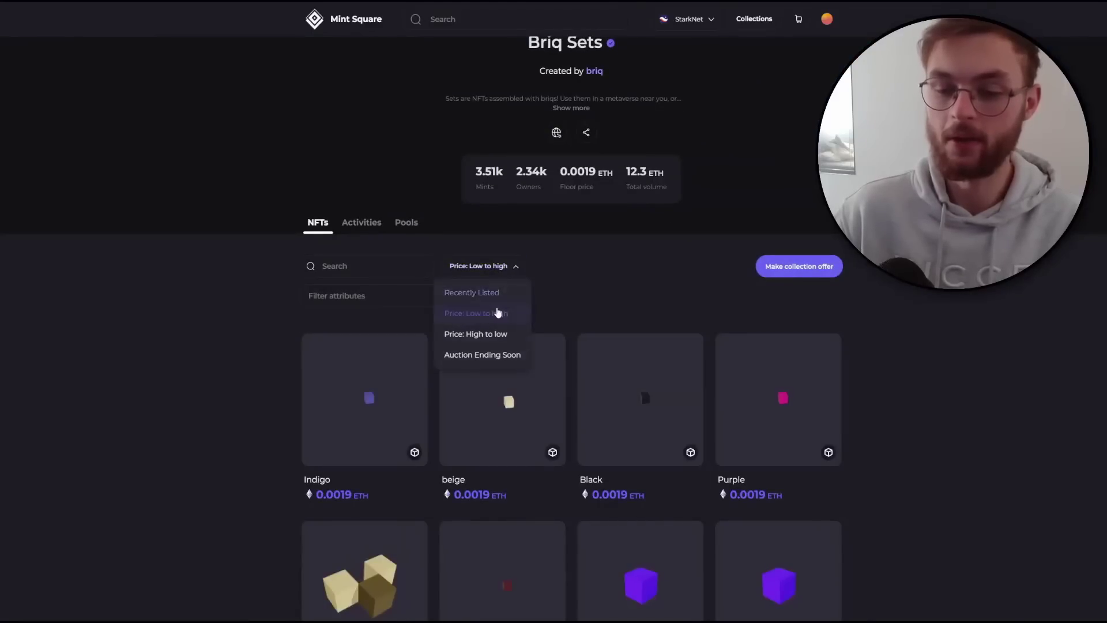
click(579, 266)
scroll(506, 292, down, 2)
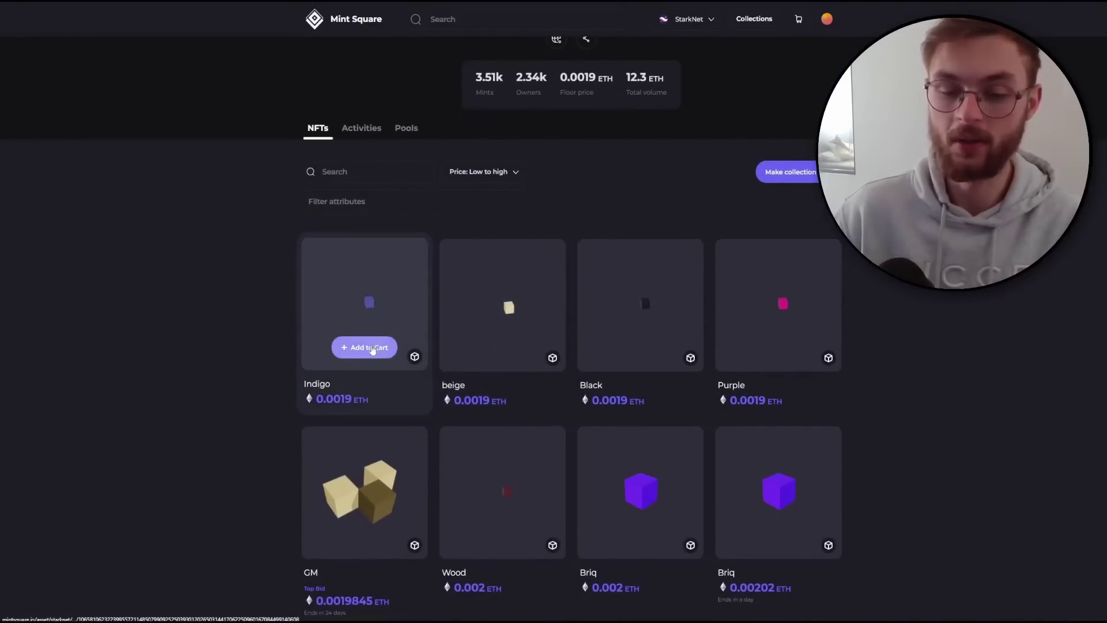
click(371, 347)
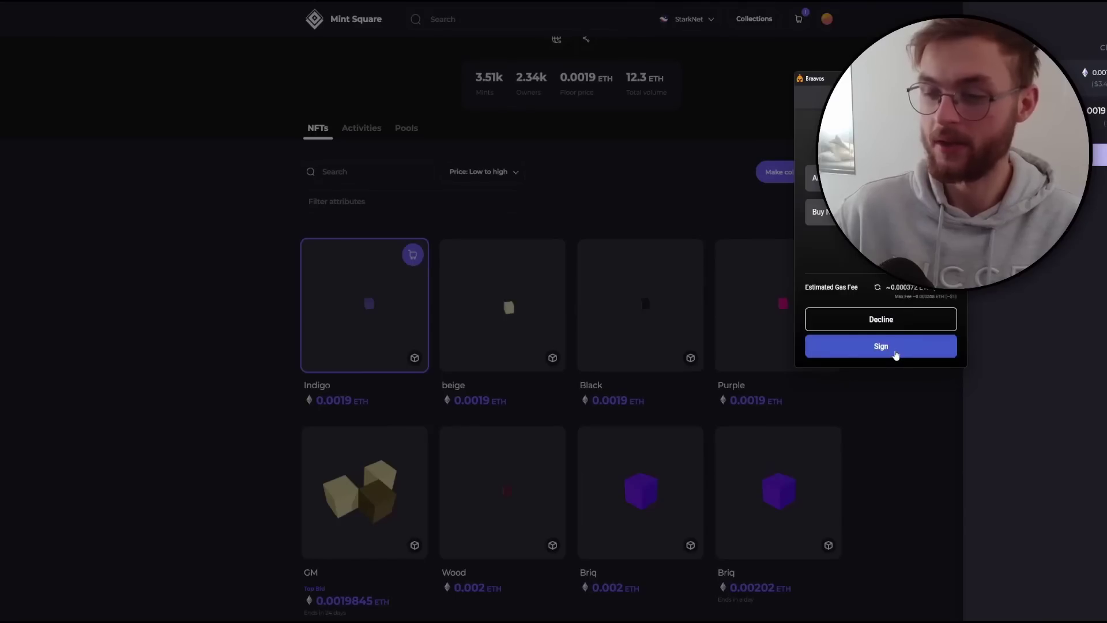
click(893, 349)
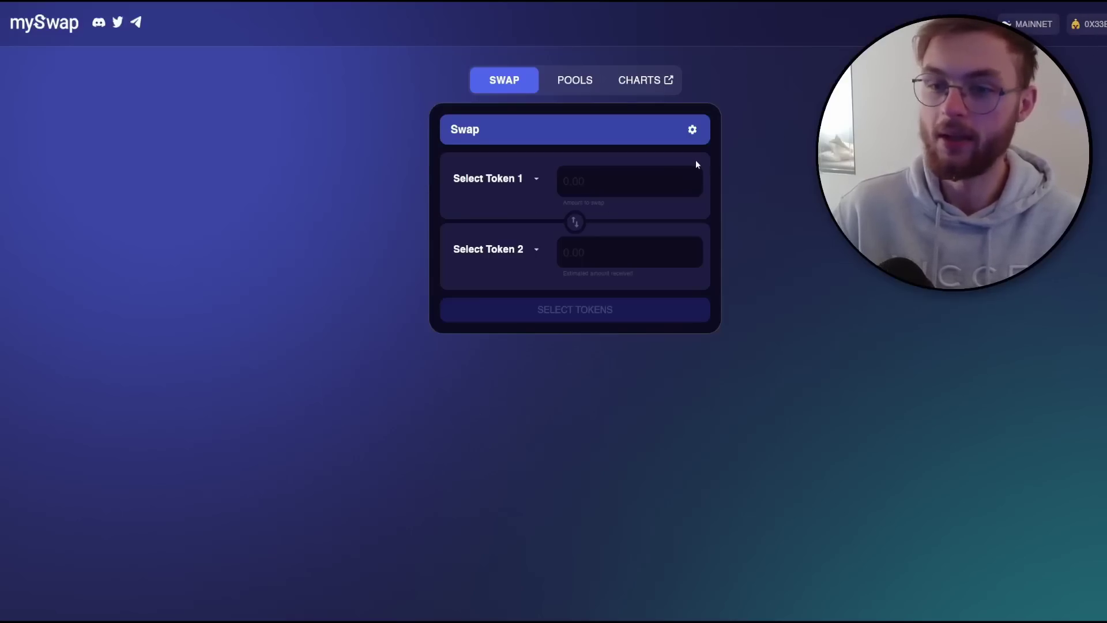
Pair ETH to USDC in mySwap, set 5 USDC to receive, and sign the swap
click(524, 180)
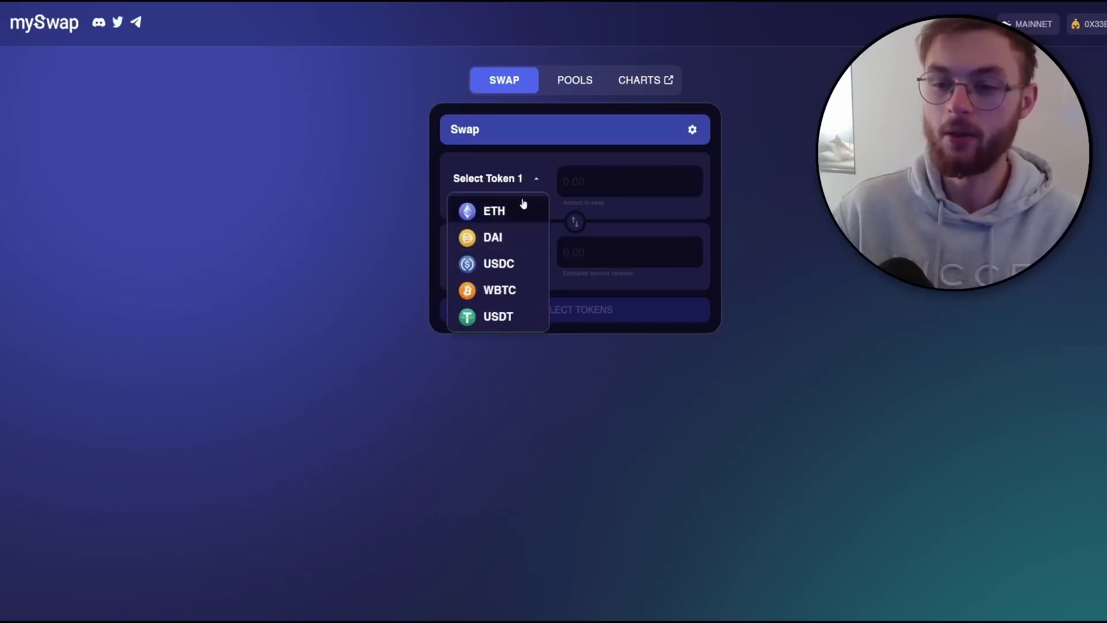
click(517, 213)
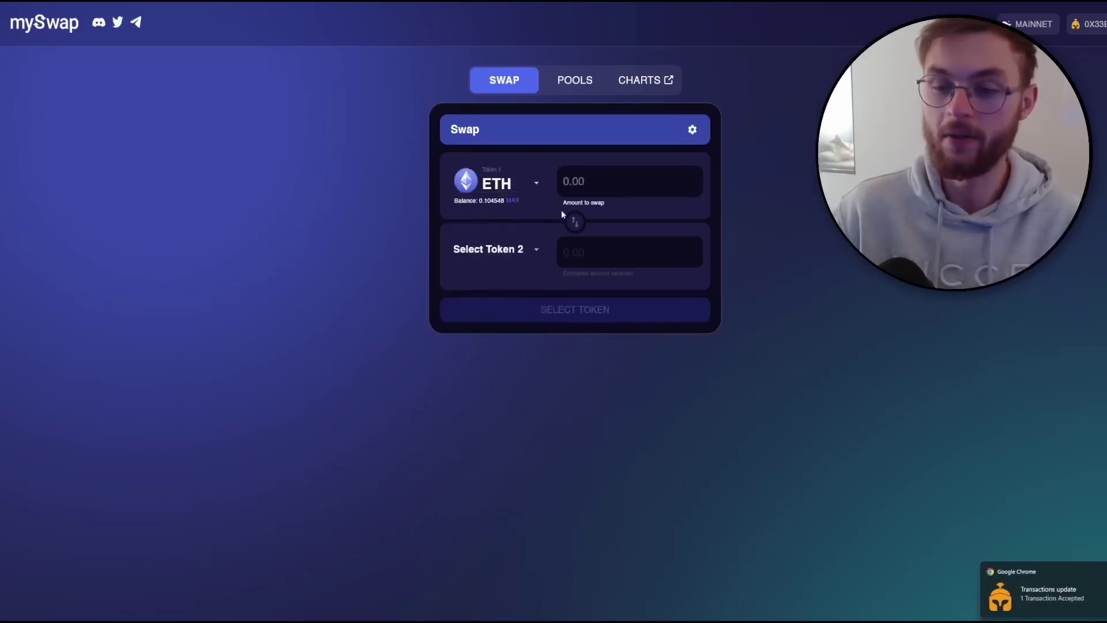
click(525, 254)
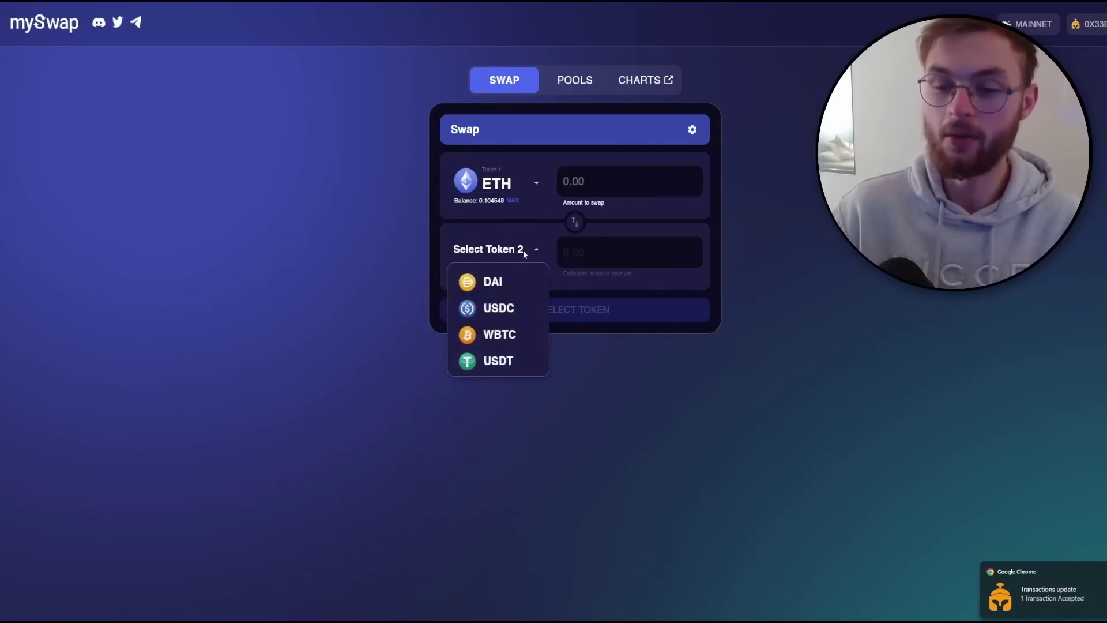
click(509, 312)
click(567, 253)
text(4)
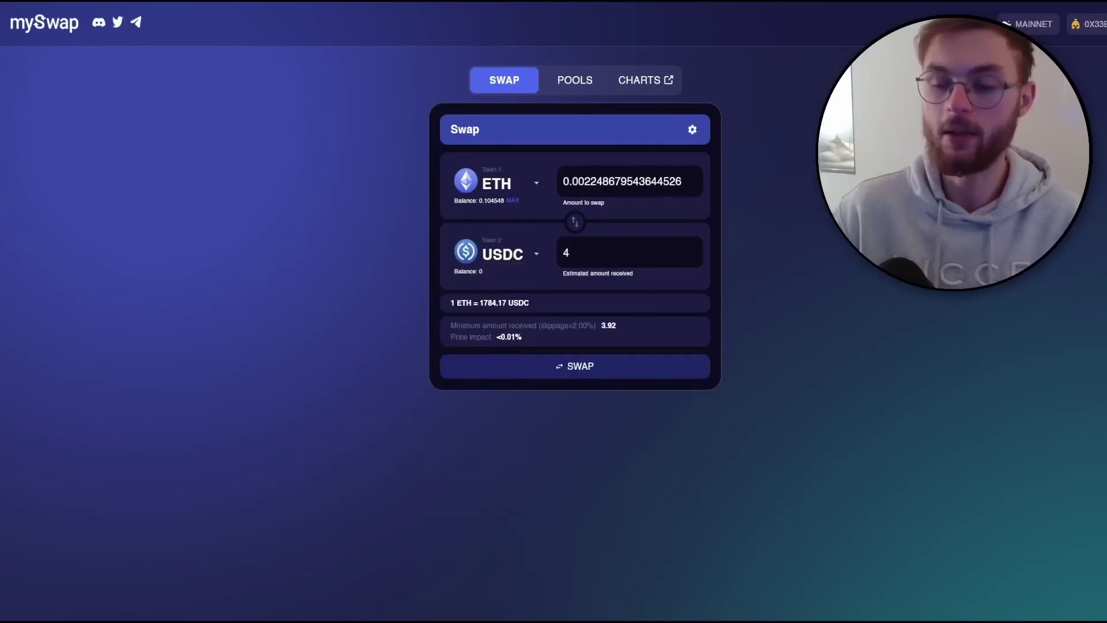
key(BackSpace)
text(5)
click(569, 369)
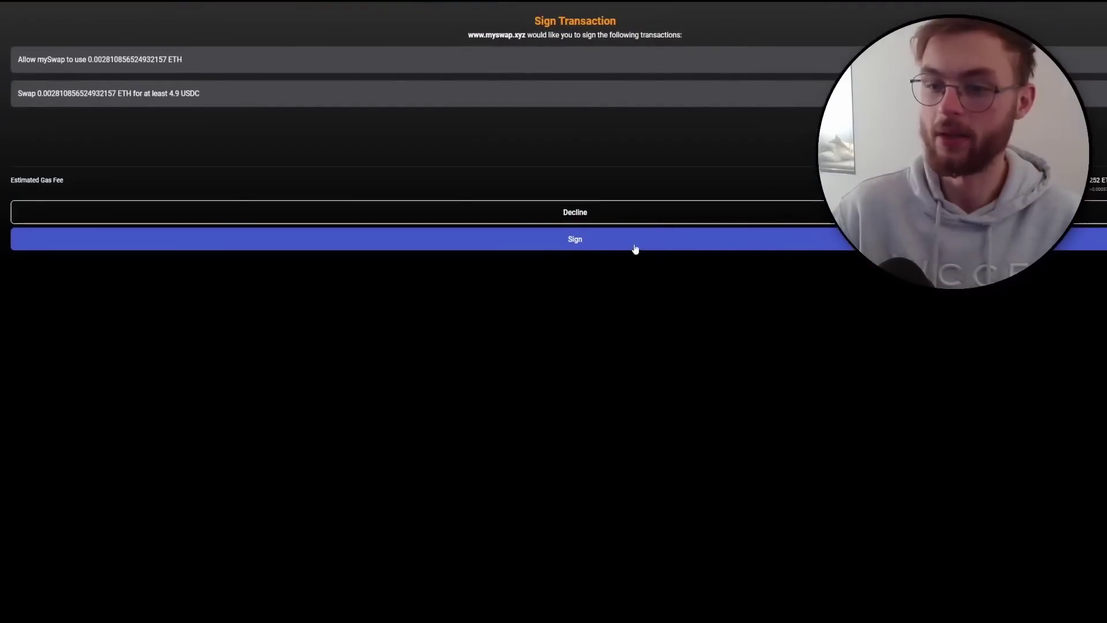
click(611, 240)
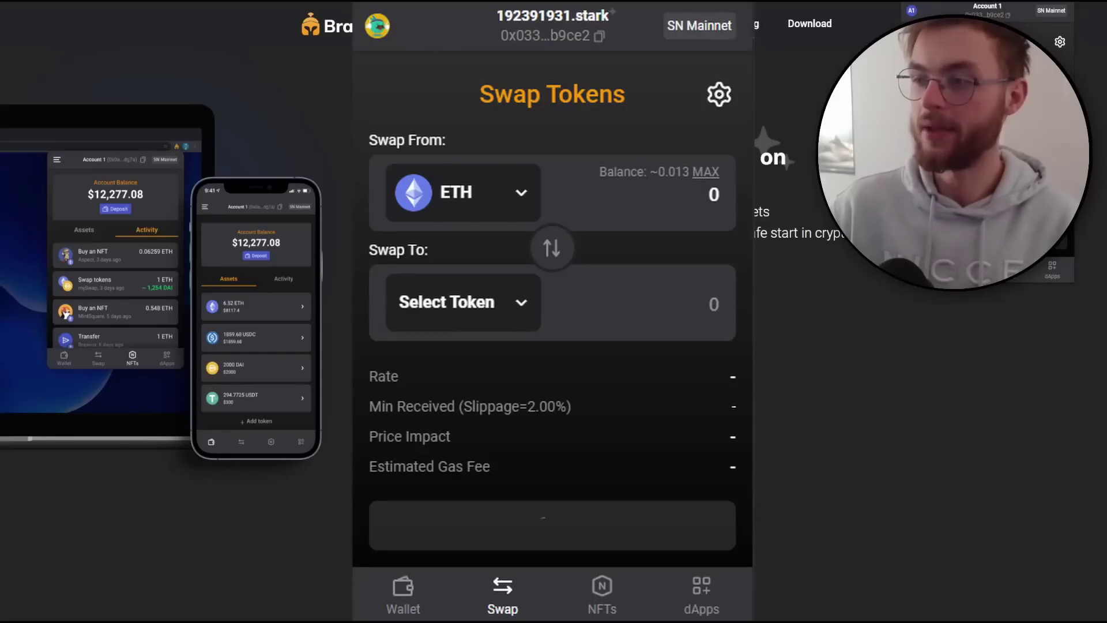
Browse the tokens ETH can be swapped into in Braavos, then open its StarkNet dApps list
click(466, 304)
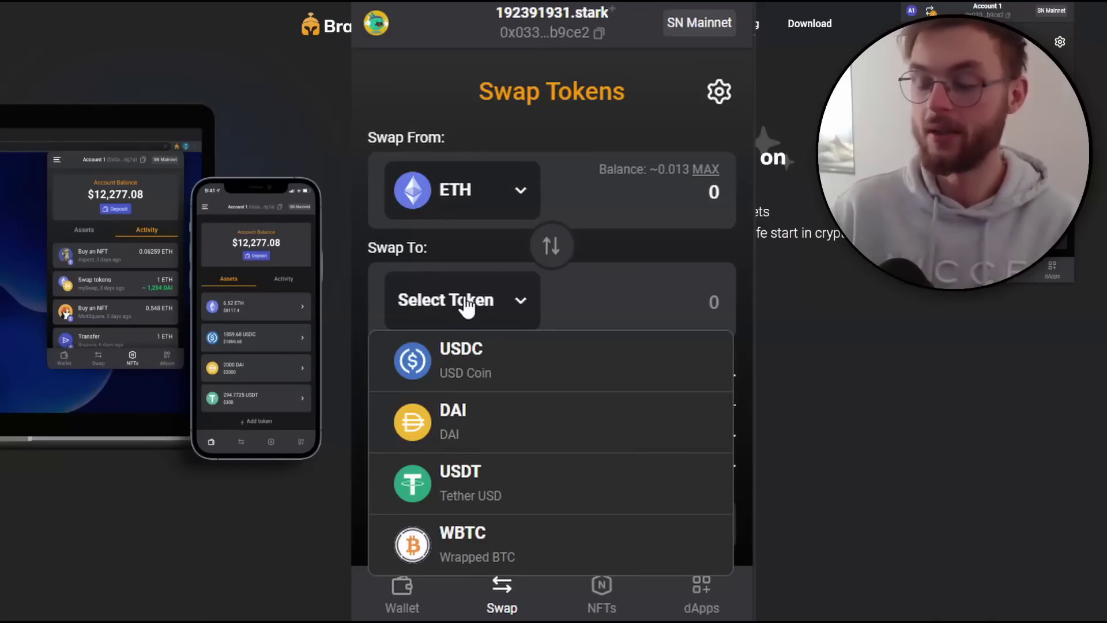
click(1050, 278)
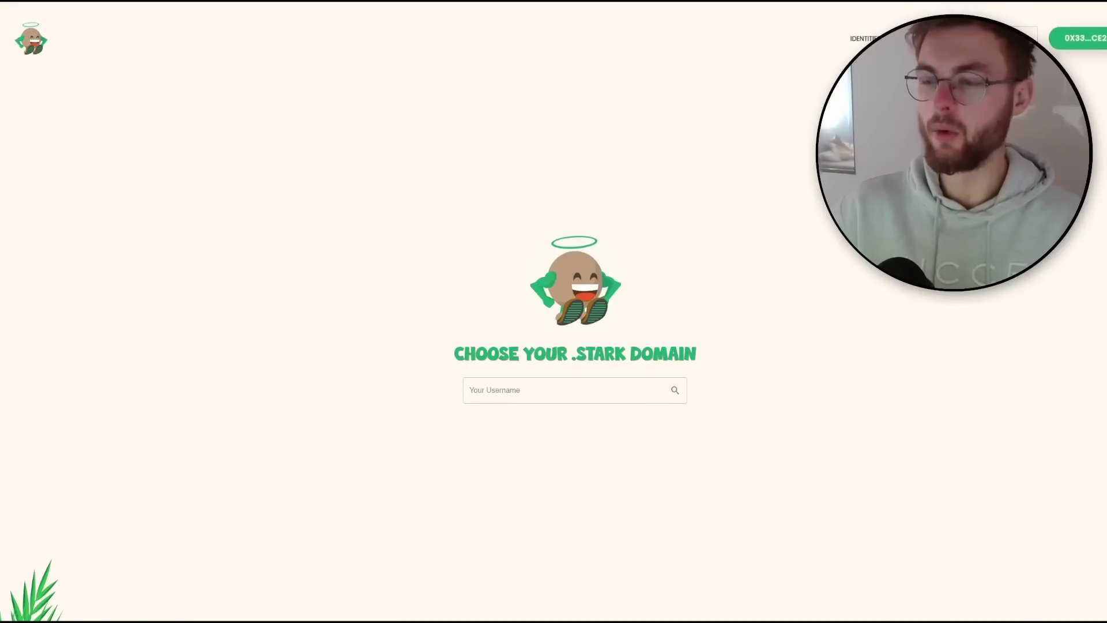
Register 192391931.stark for 1 year from L2 and submit it for signing
click(590, 390)
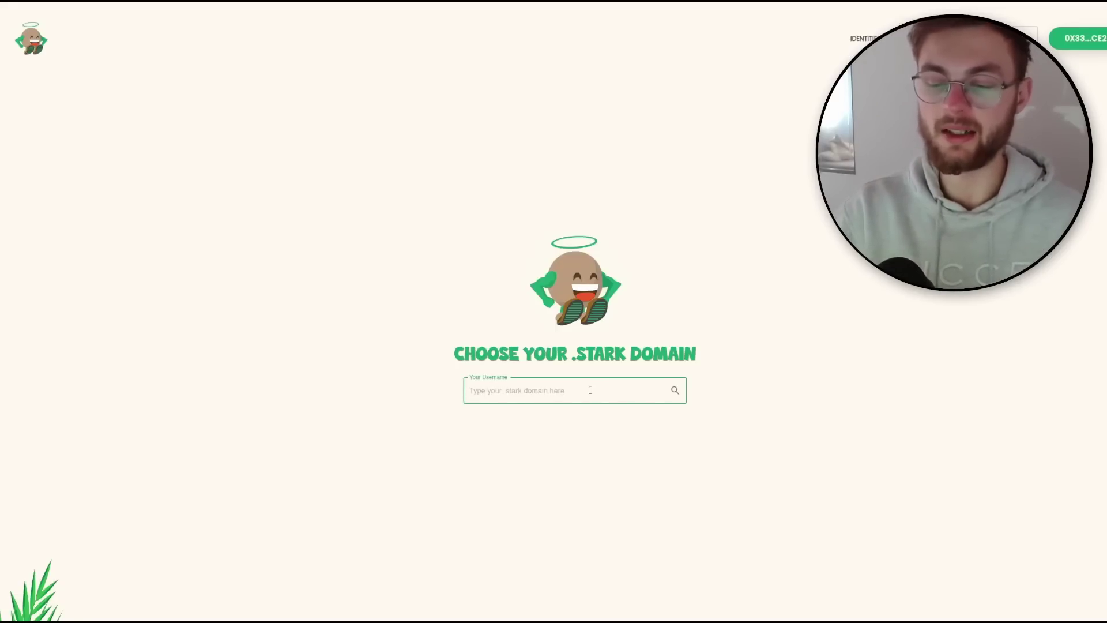
text(192391931)
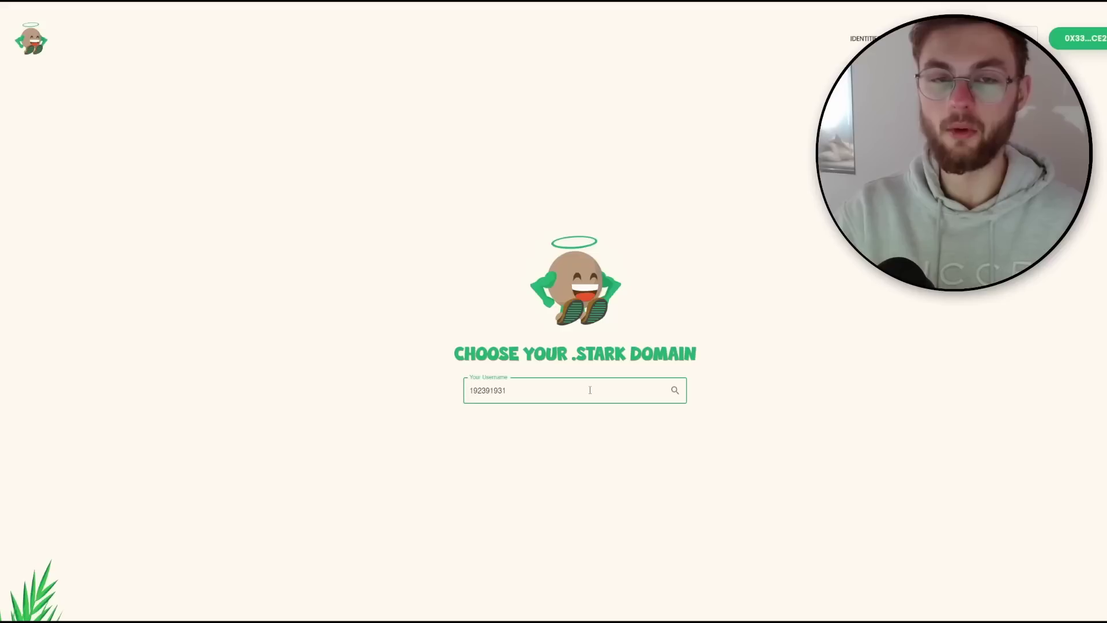
key(Return)
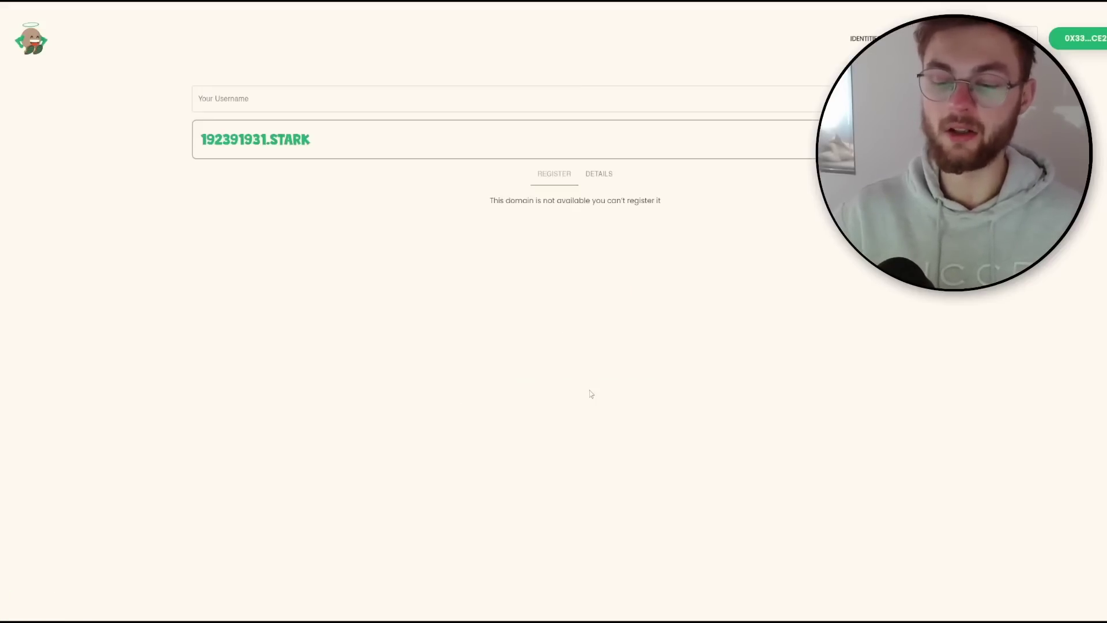
click(584, 209)
key(BackSpace)
text(1)
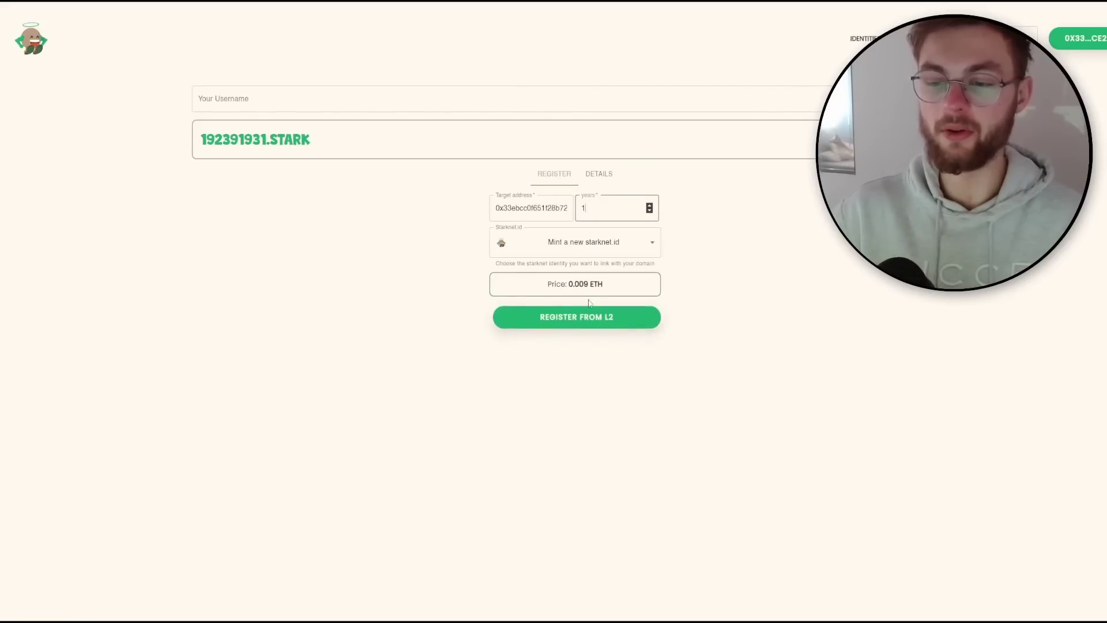
click(604, 321)
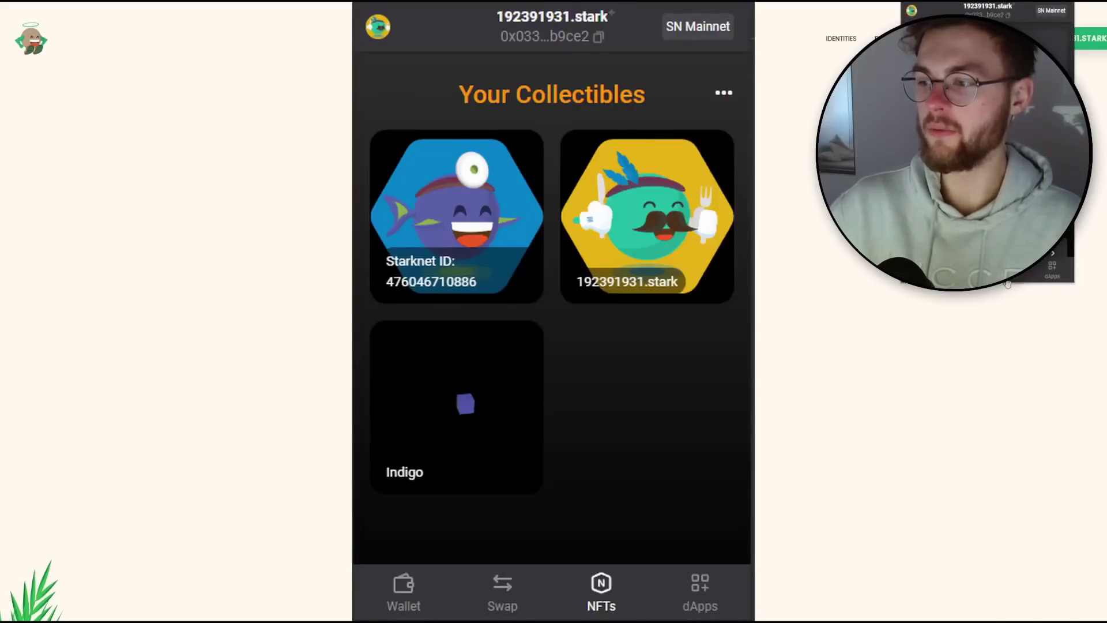
Show the NFTs held in the Braavos wallet
click(1008, 283)
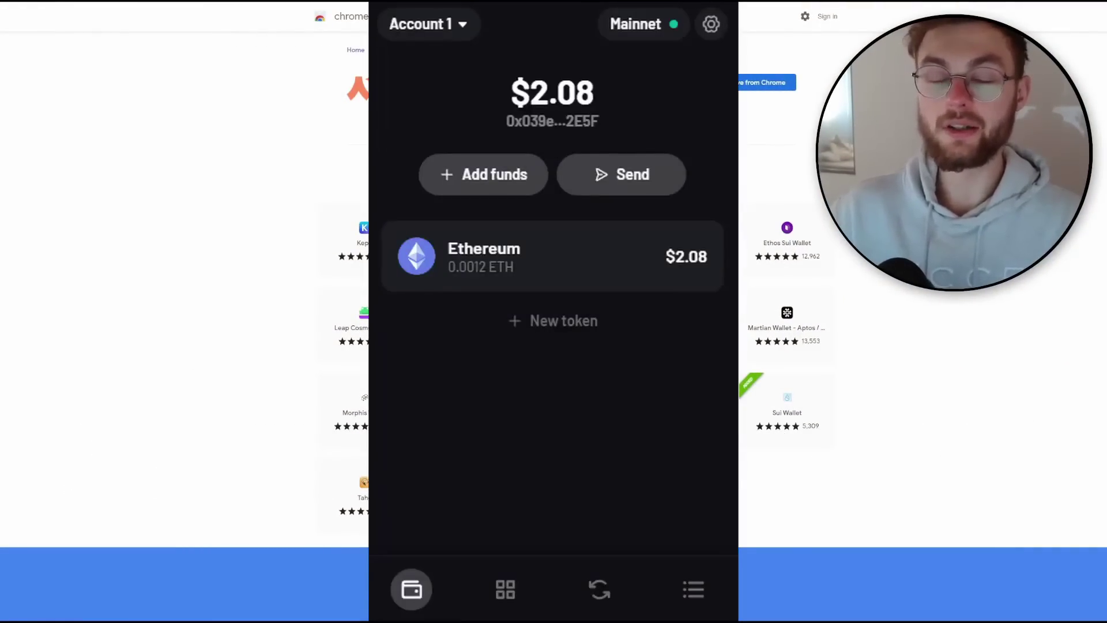
Open the Argent X swap screen pairing ETH to USDC
click(600, 589)
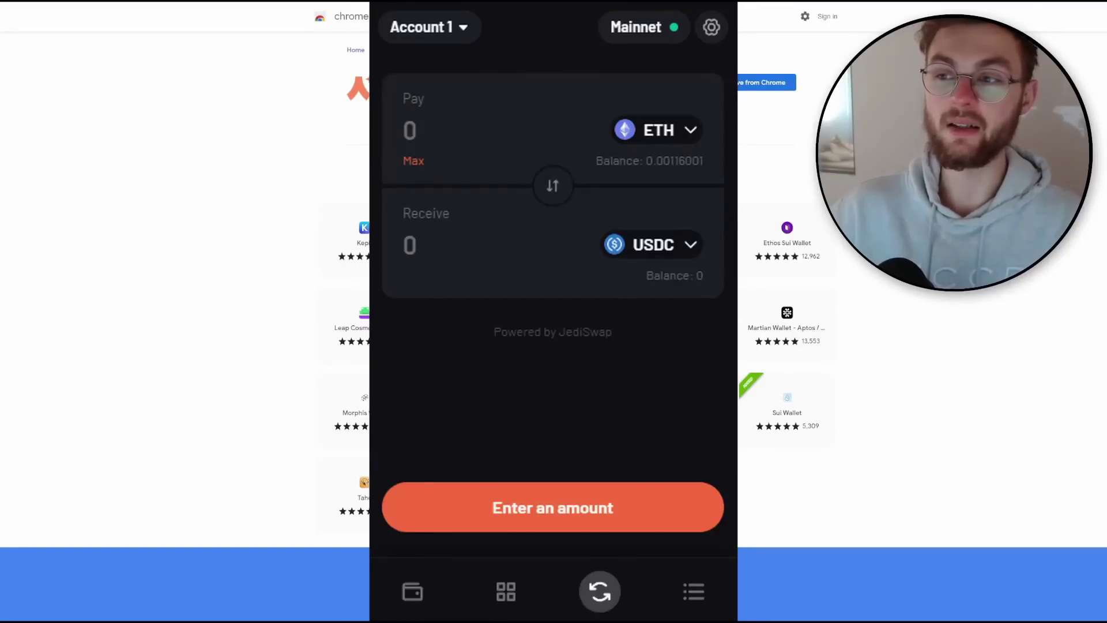